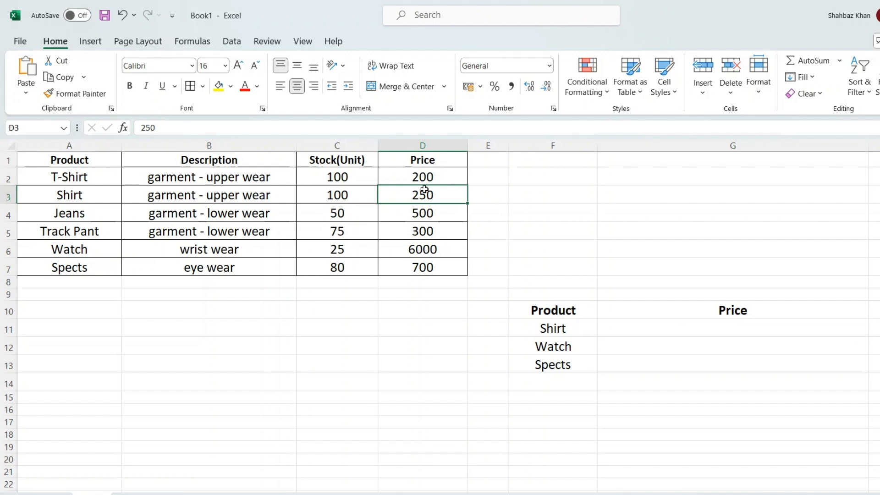
left_click(745, 333)
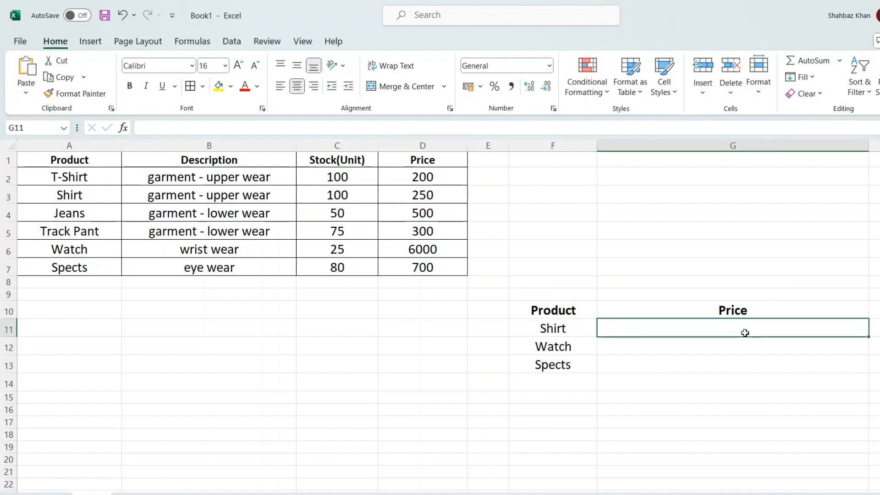
left_click_drag(87, 159, 434, 267)
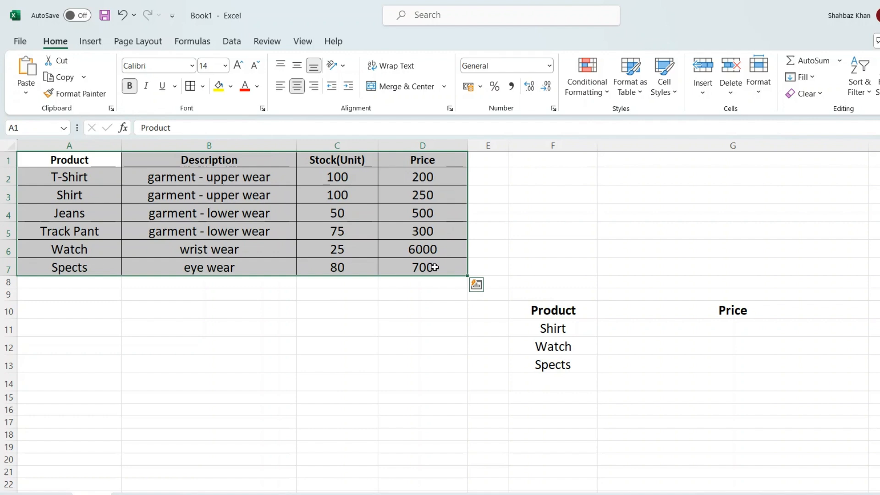
left_click(434, 267)
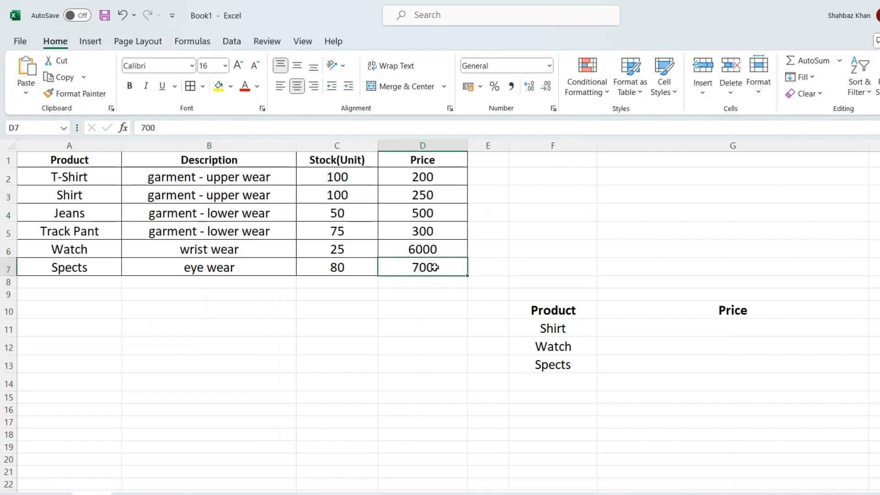
Step: Start a VLOOKUP formula in G11, the price cell for Shirt, using F11 as the lookup value
double_click(697, 329)
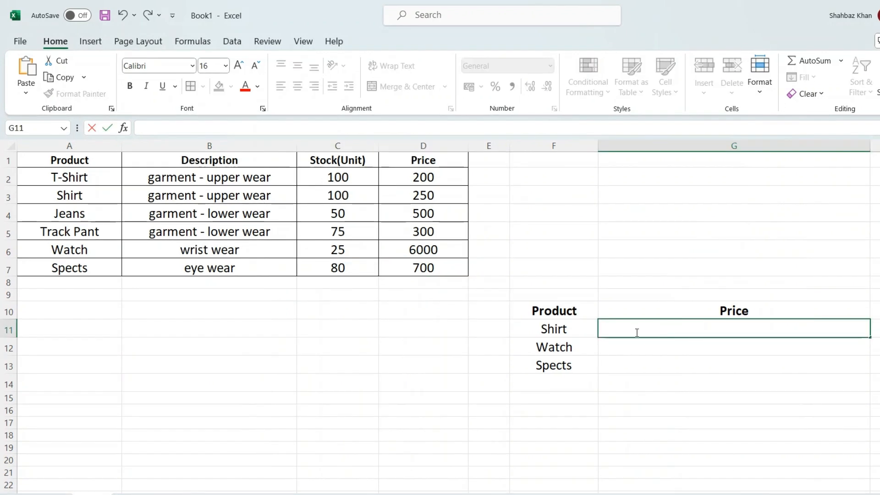
type("=")
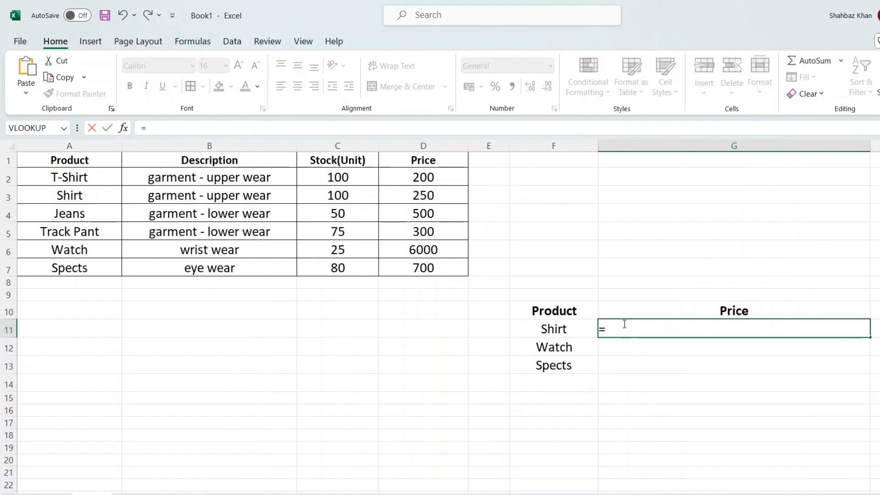
type("VLOOKU")
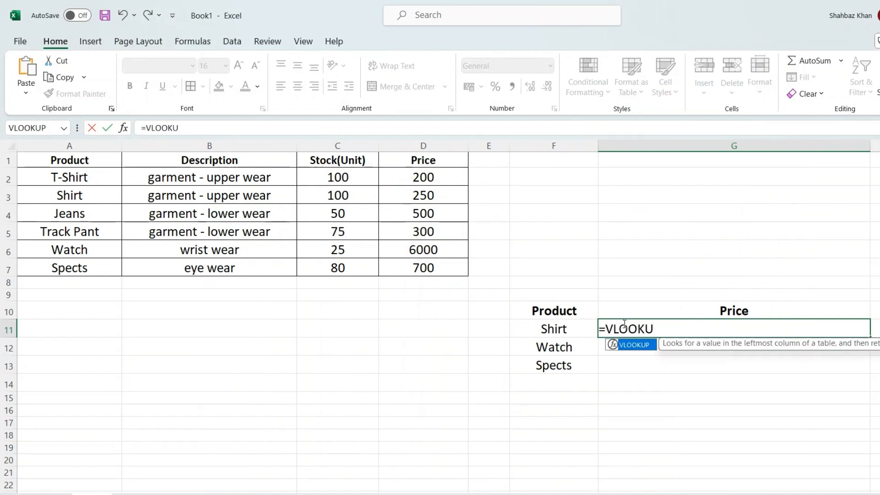
type("P(")
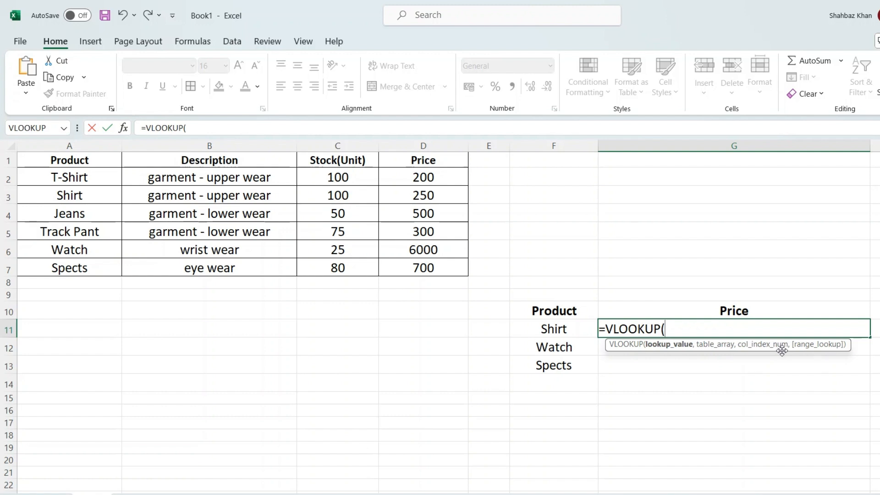
key("ctrl+a")
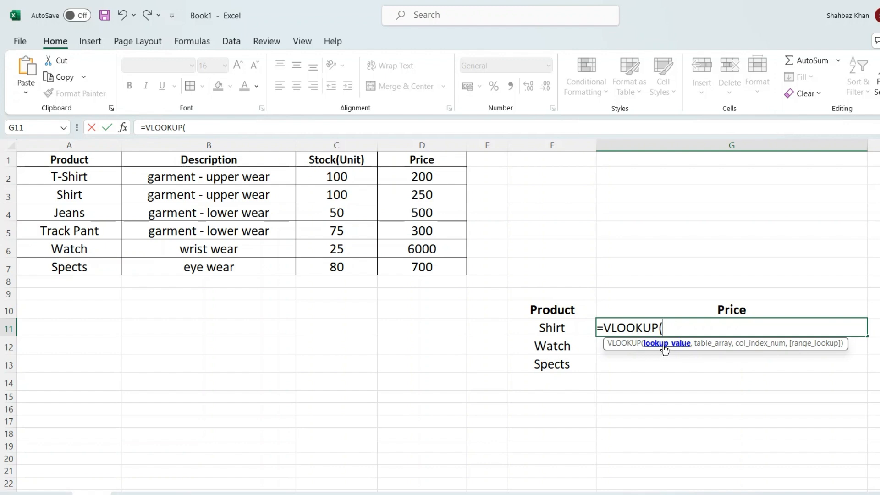
left_click(560, 328)
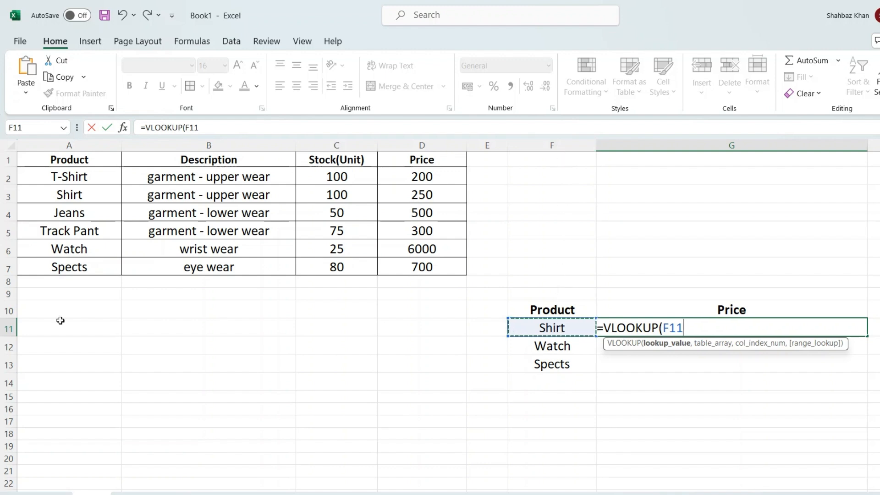
left_click(688, 328)
type(",")
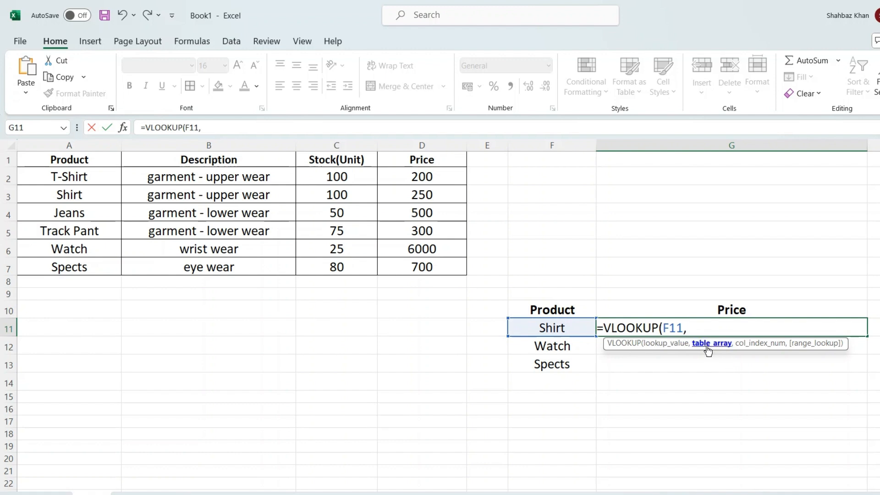
Step: Set the formula's table array to A2:D7, the product data without its header row
left_click(55, 177)
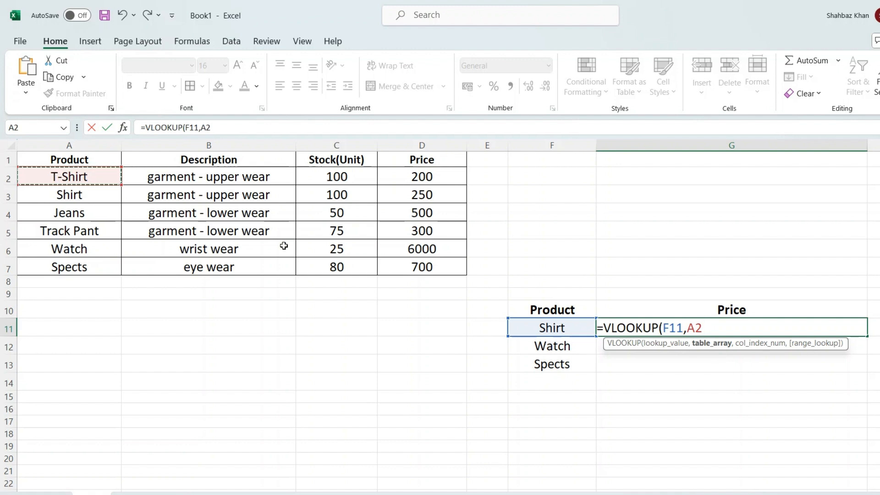
left_click(438, 267, "shift")
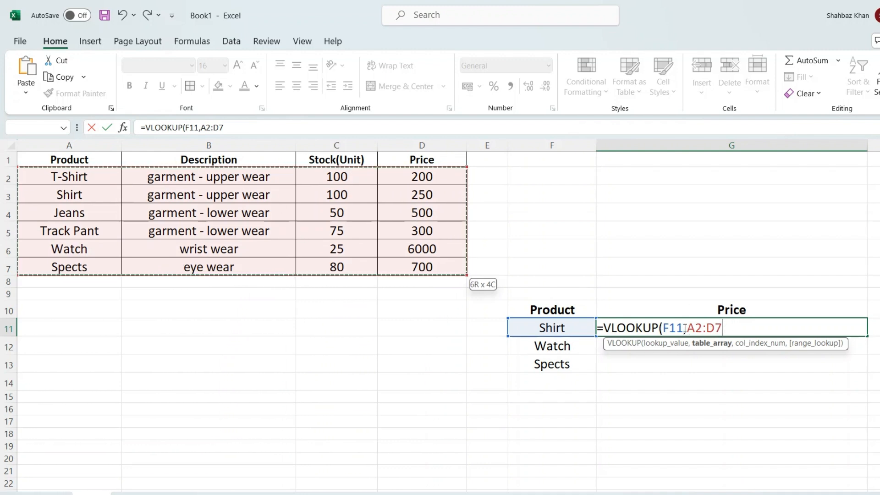
left_click_drag(688, 326, 727, 326)
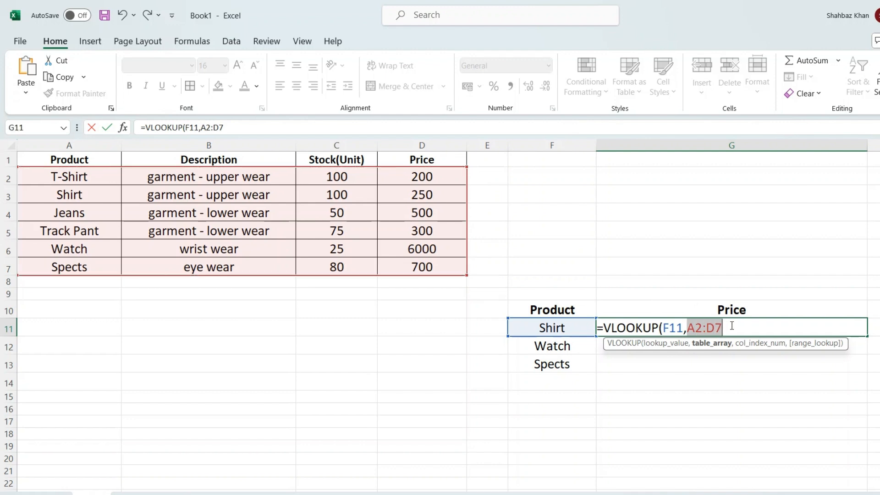
left_click(733, 326)
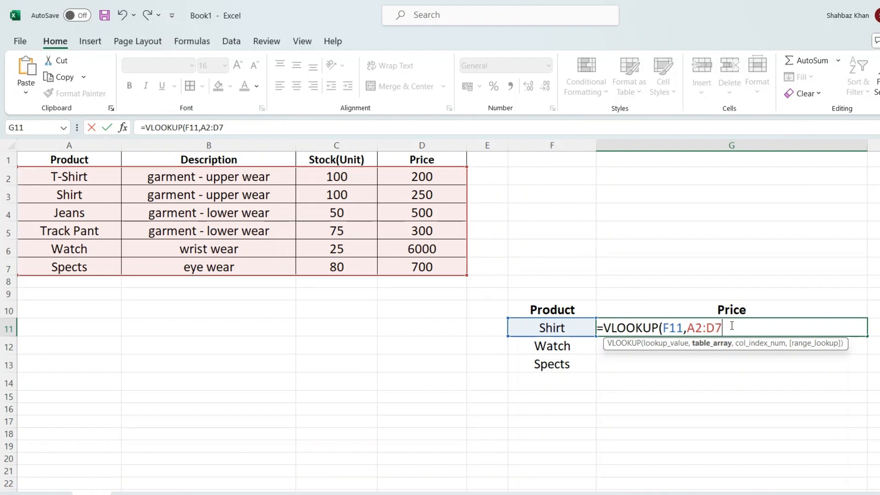
type(",")
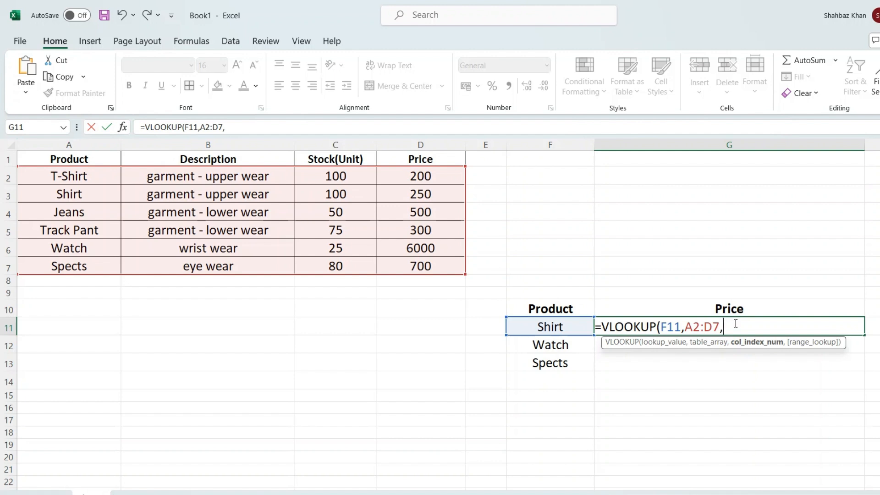
Step: Complete the VLOOKUP formula in G11 with column index 4 and FALSE for an exact match
double_click(671, 327)
left_click_drag(686, 327, 720, 325)
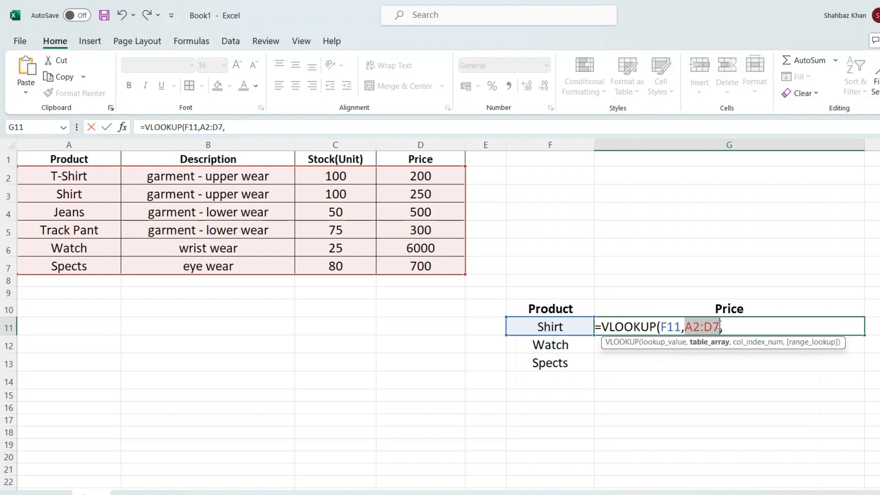
left_click(727, 325)
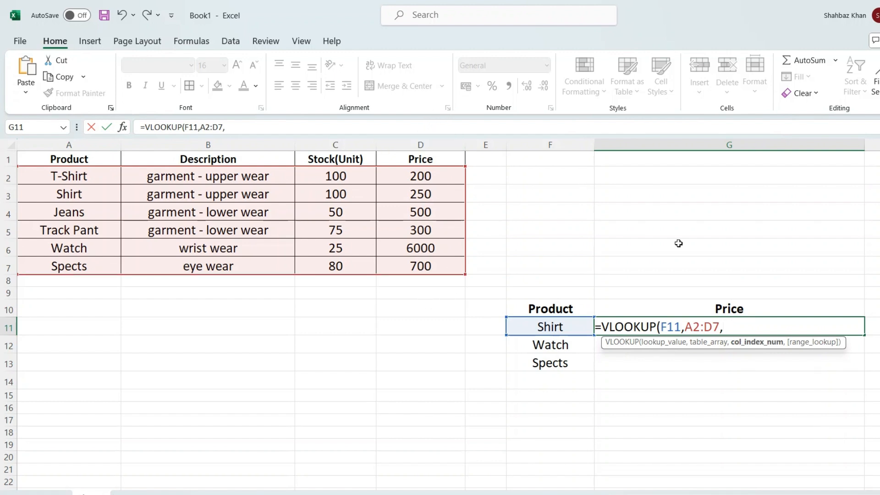
type("4")
type(",")
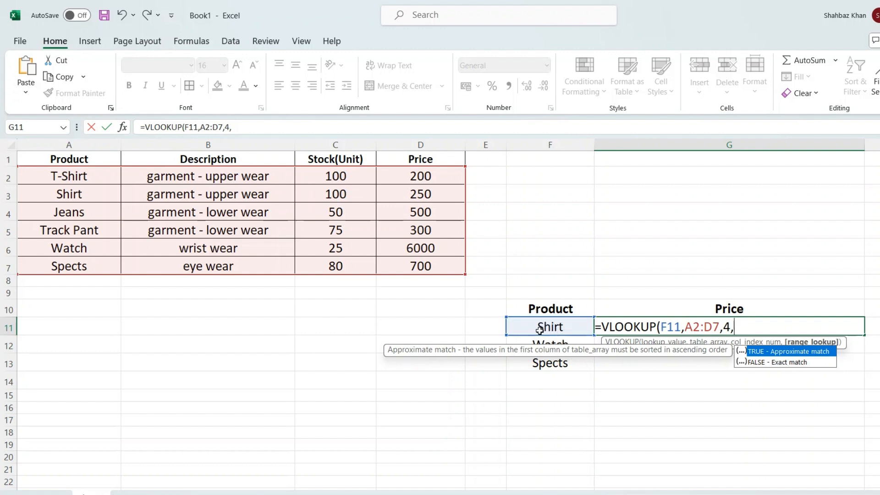
type("FALSE)")
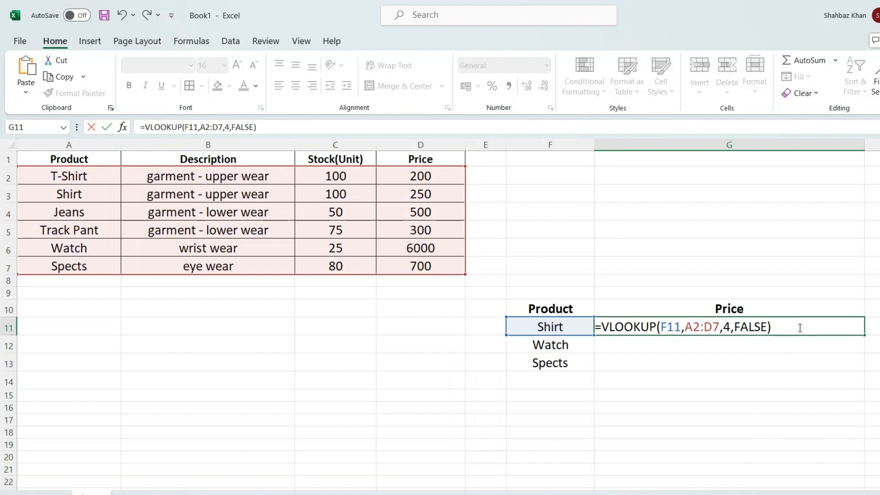
key("Return")
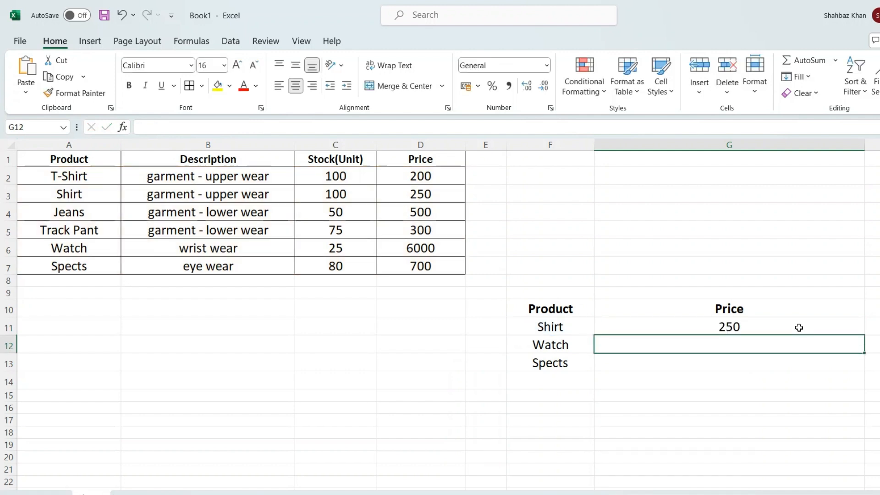
Step: Fill the VLOOKUP formula from G11 down to G13 to cover Watch and Spects
left_click(735, 328)
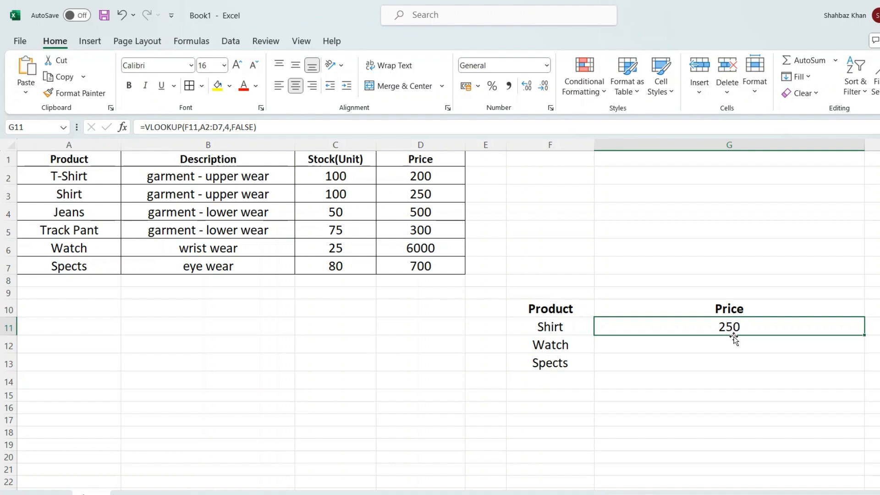
left_click(429, 198)
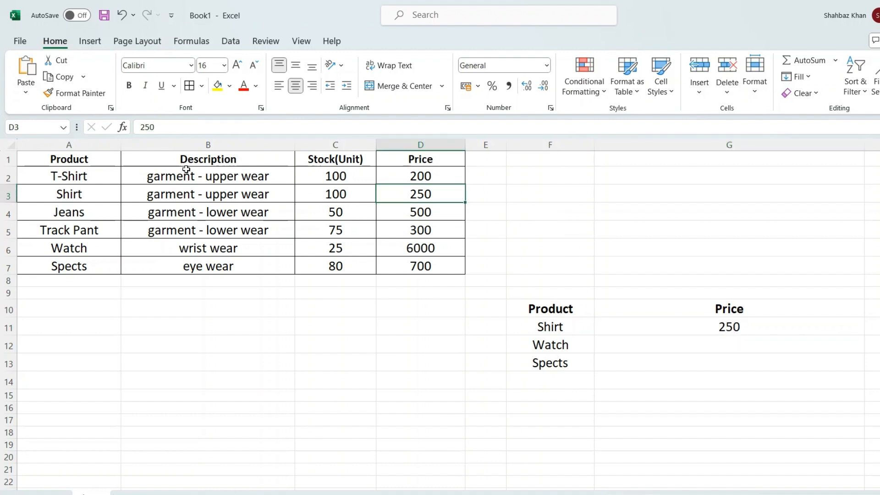
left_click(70, 191)
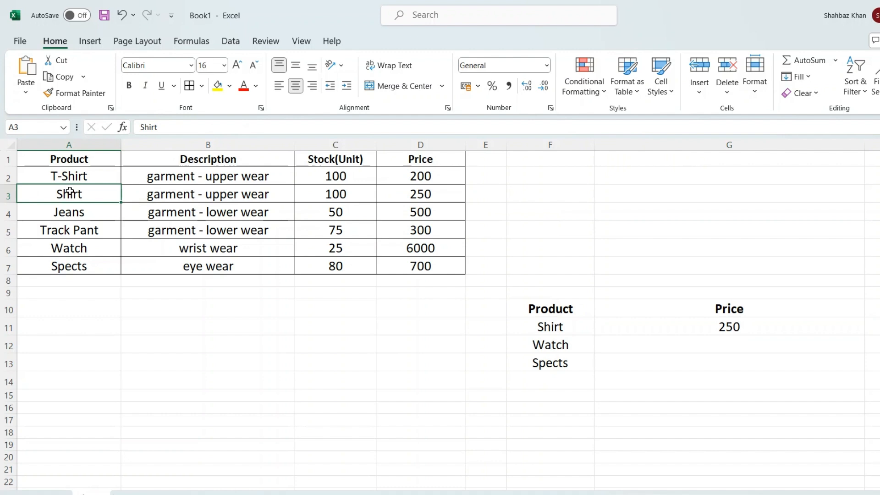
left_click(752, 326)
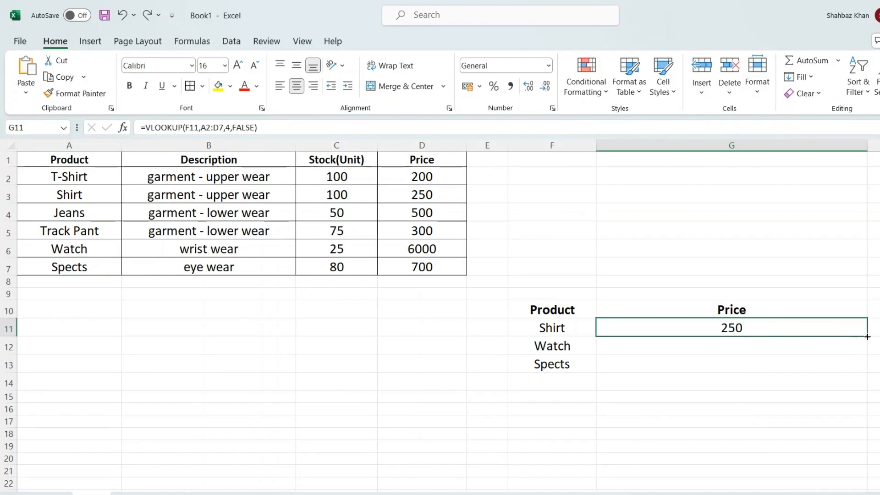
left_click_drag(868, 337, 868, 372)
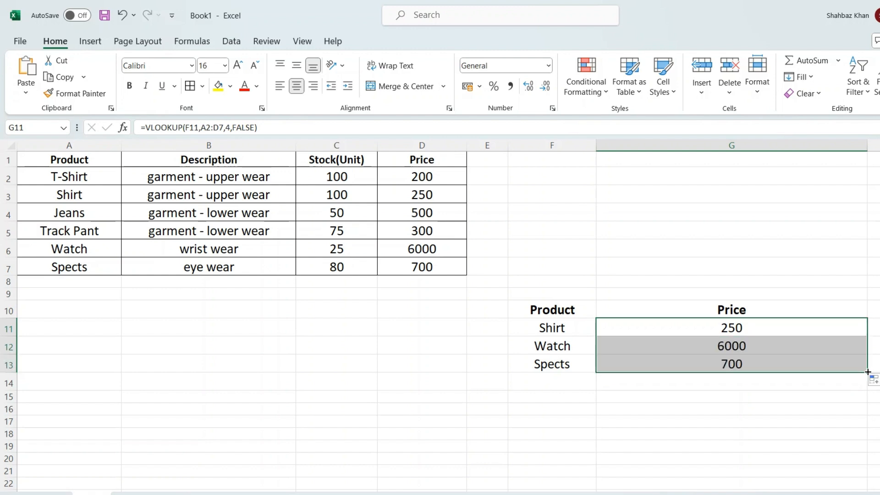
Step: Check the formulas and prices for Watch and Spects in G12 and G13 against the product table
left_click(633, 347)
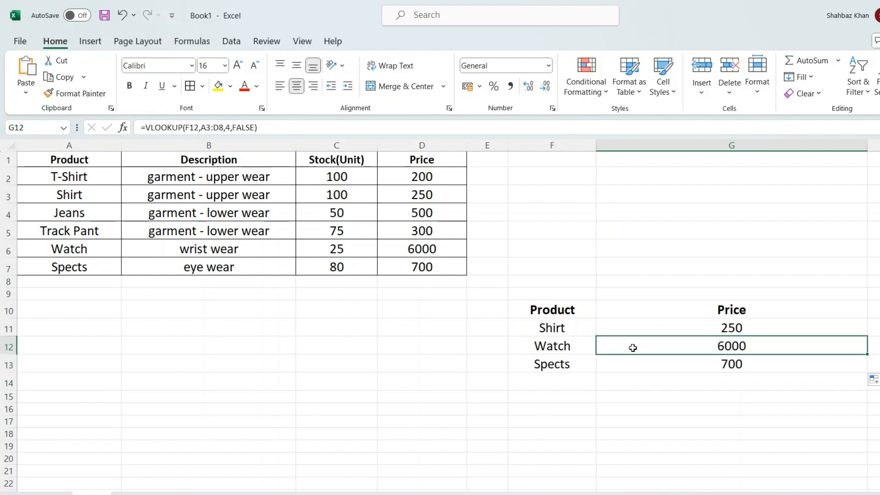
left_click(545, 348)
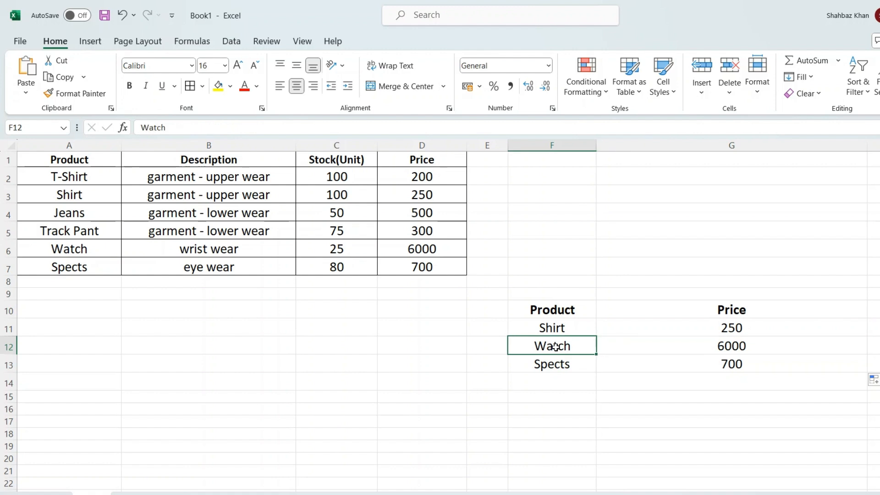
left_click(425, 248)
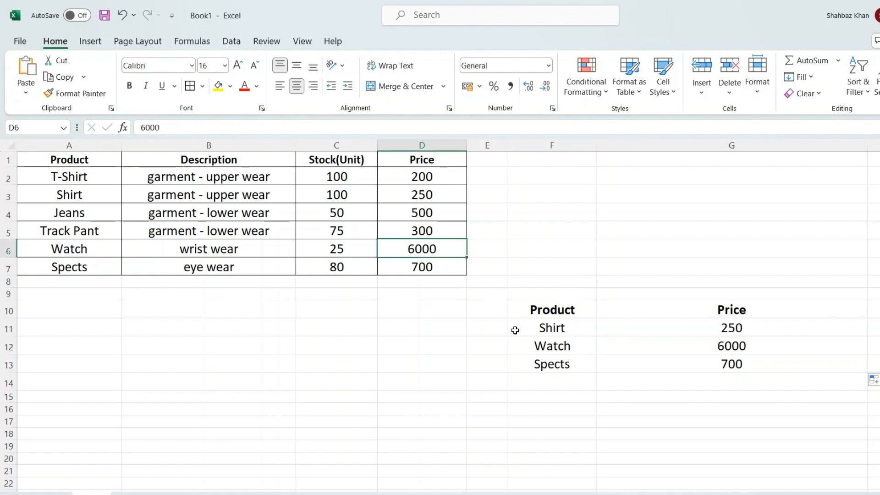
left_click(549, 370)
left_click(715, 363)
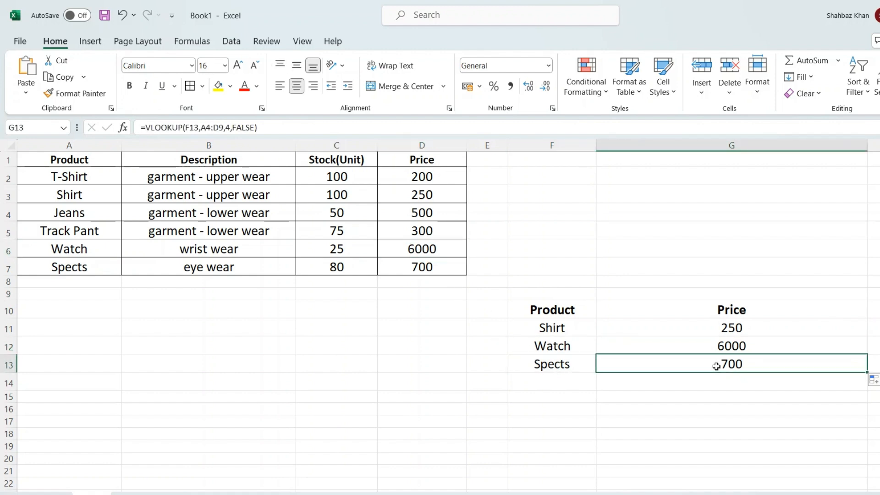